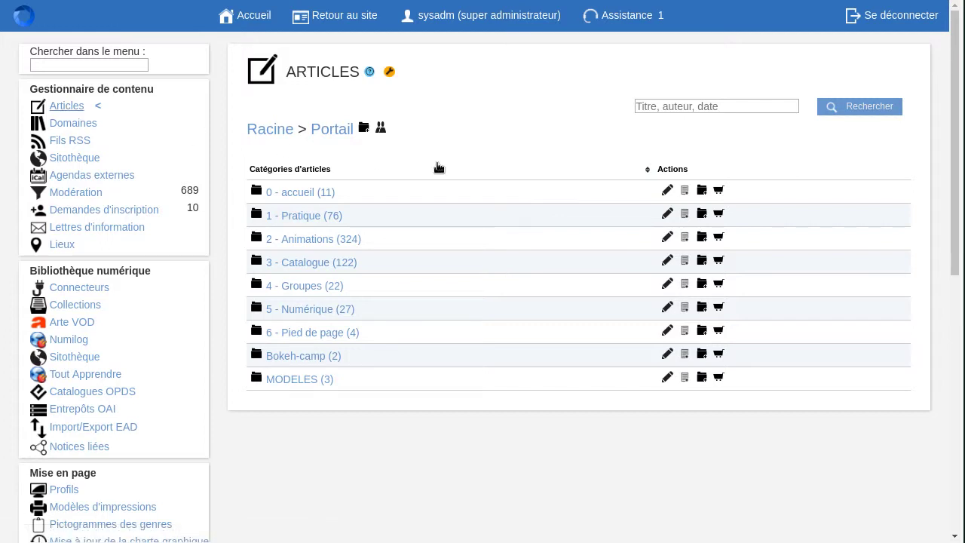
- Browse from Racine into Portail, view the articles of the 0 - accueil category, and return to Portail
left_click(268, 130)
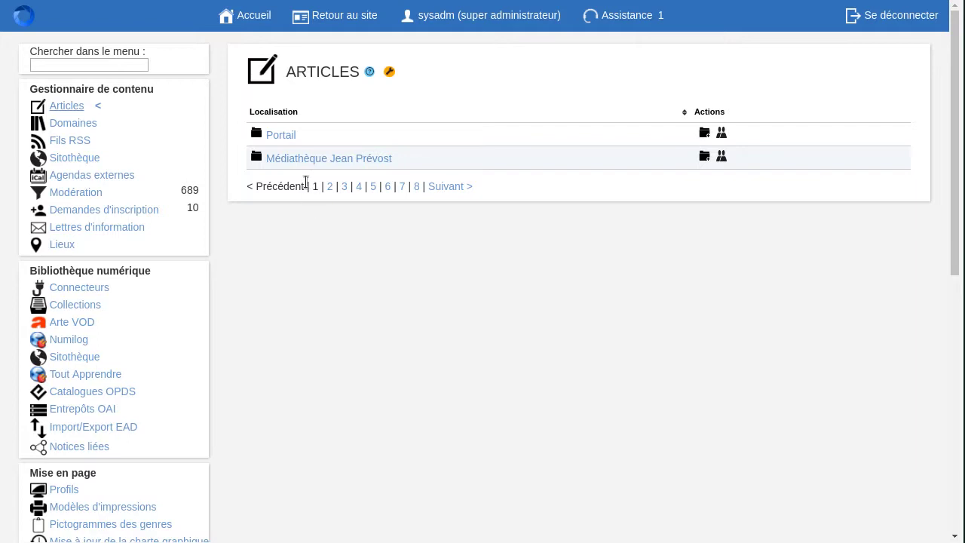
left_click(287, 138)
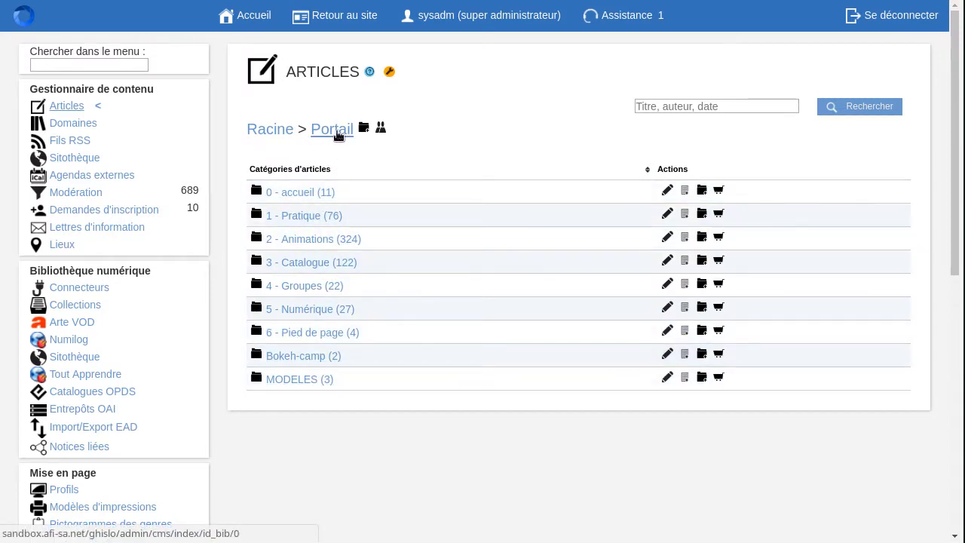
left_click(313, 192)
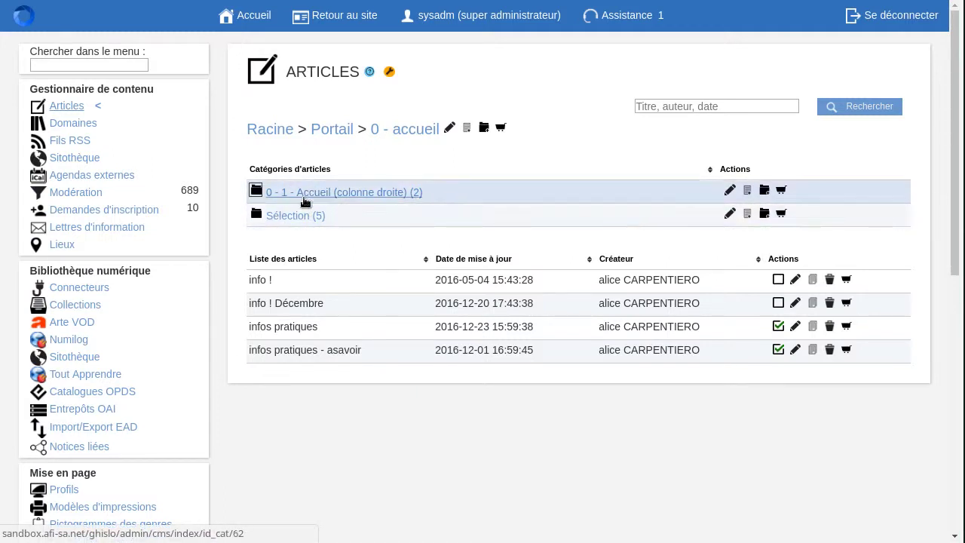
left_click(332, 129)
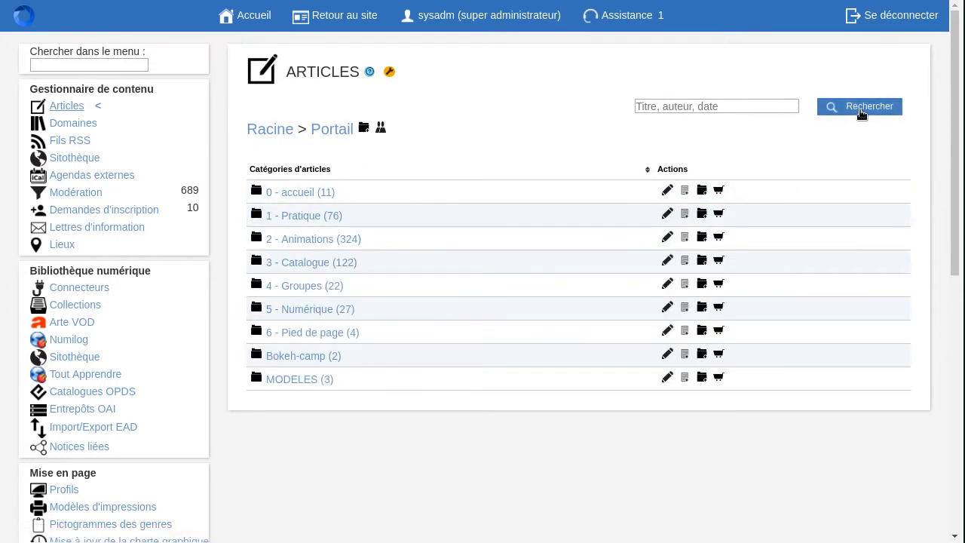
- Search the Portail articles for "test"
left_click(705, 105)
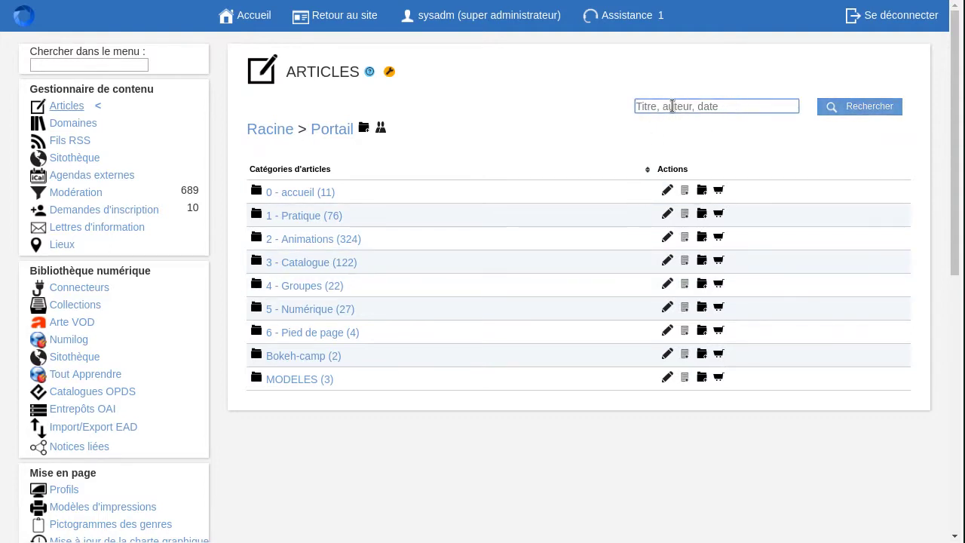
type("test")
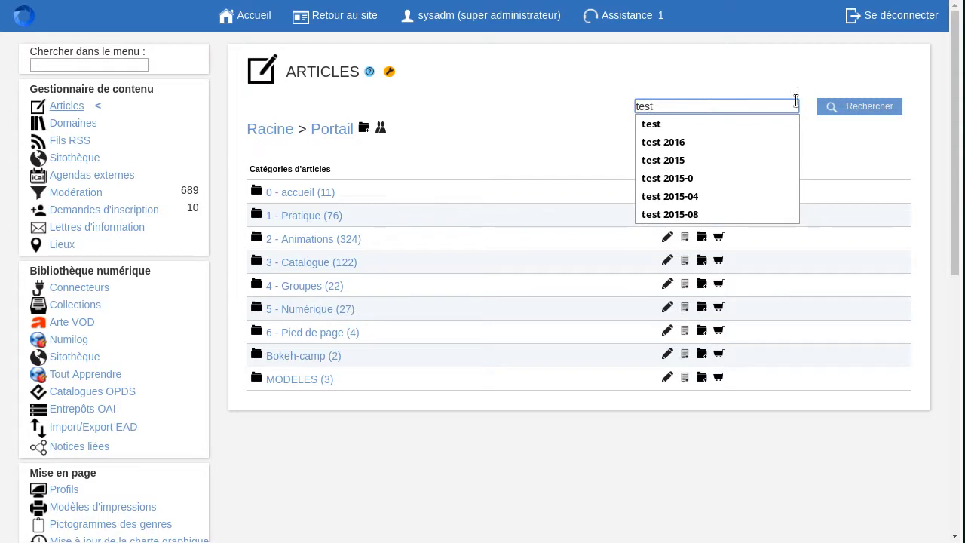
left_click(847, 109)
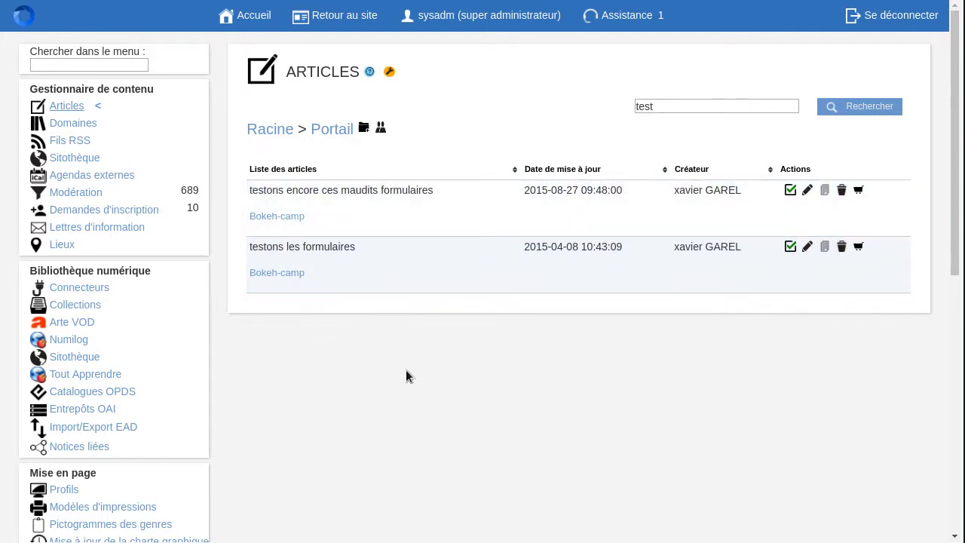
- Search the Portail articles for 2015 and review the listed articles with their update dates
double_click(638, 106)
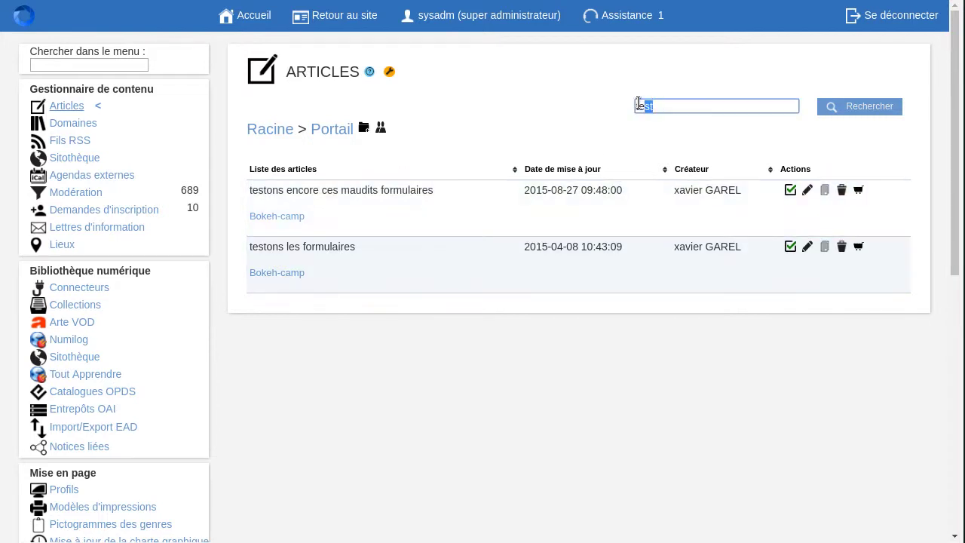
type("2015")
left_click(852, 106)
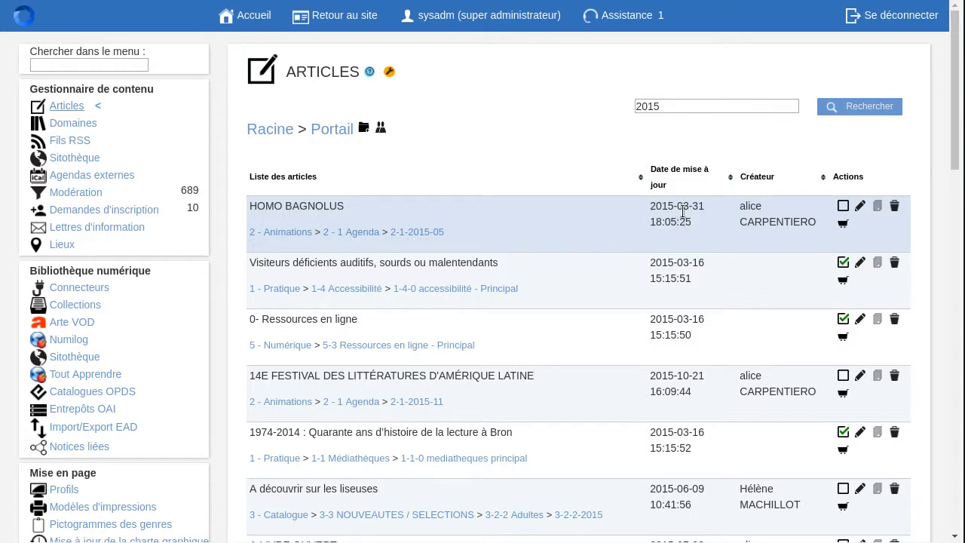
scroll(664, 263, "down", 4)
scroll(663, 257, "down", 3)
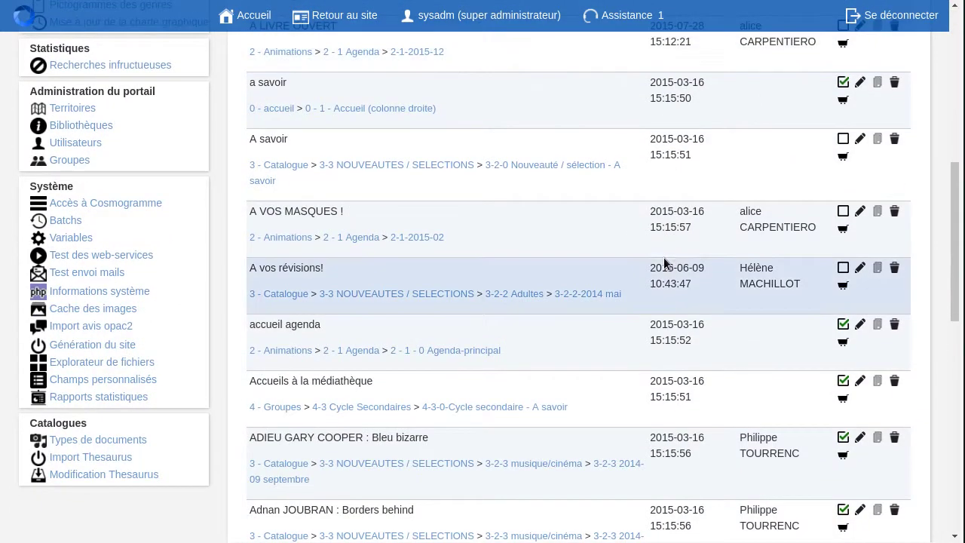
scroll(416, 354, "down", 8)
scroll(419, 364, "down", 2)
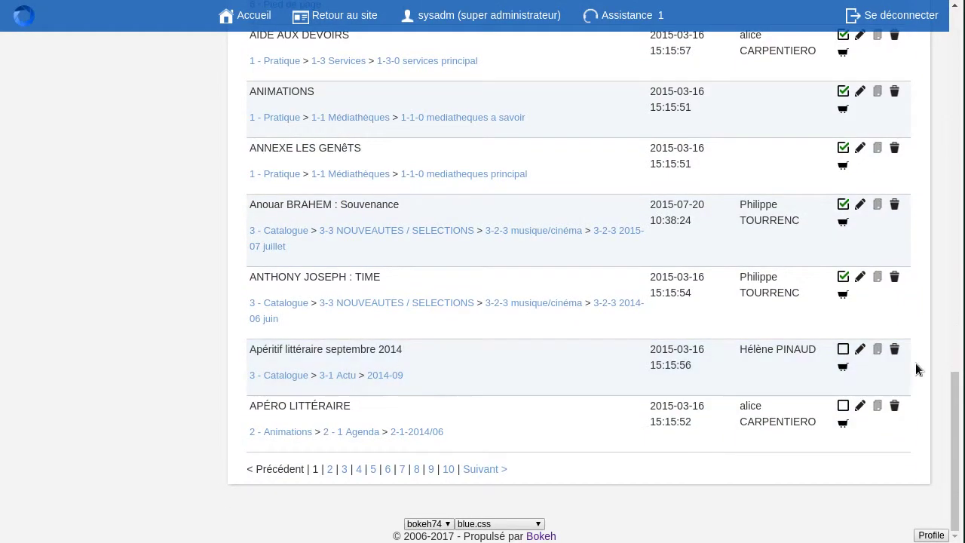
left_click_drag(956, 388, 956, 22)
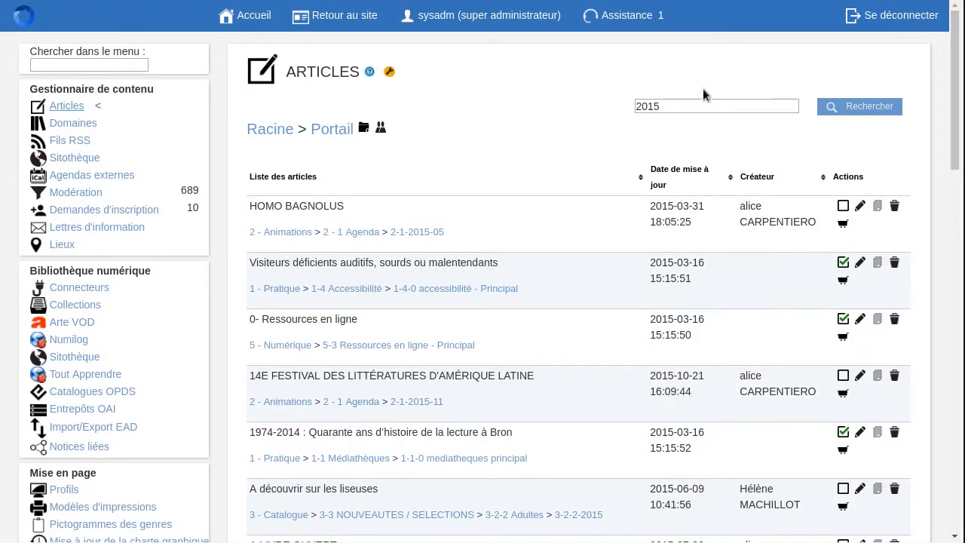
- Change the article search term to 2014 and run the search
left_click(663, 105)
key("BackSpace")
type("4")
key("Return")
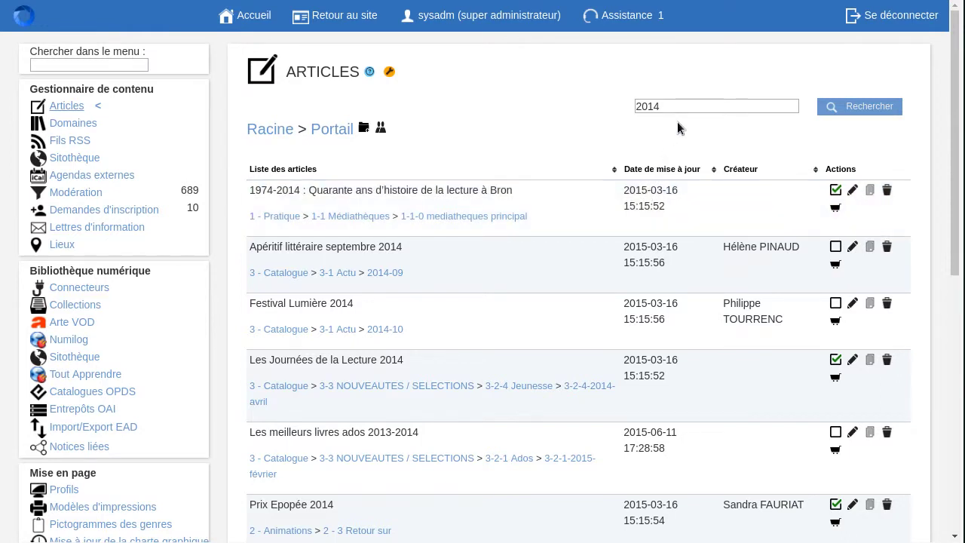
- Search the Portail articles for the combined terms "2014 2015" and review the matching articles
left_click(691, 104)
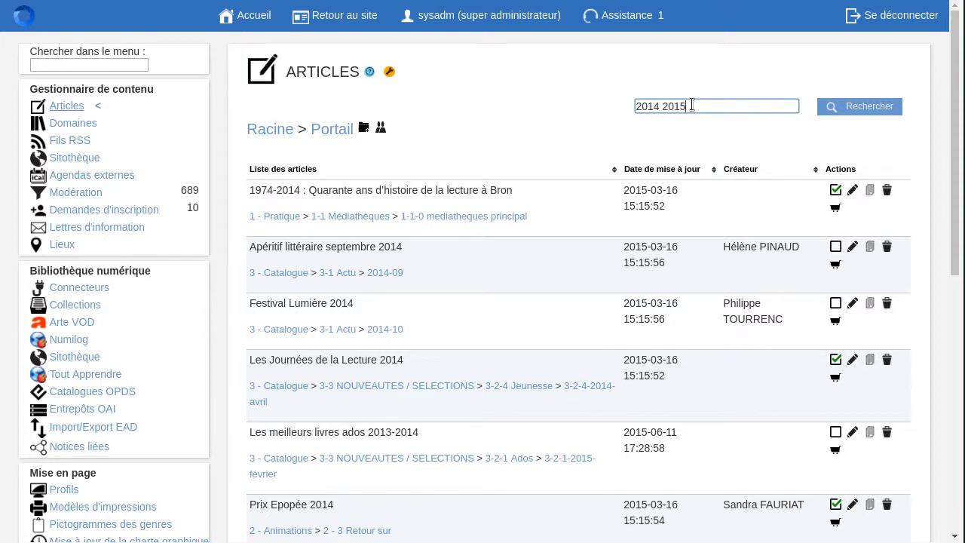
left_click(866, 107)
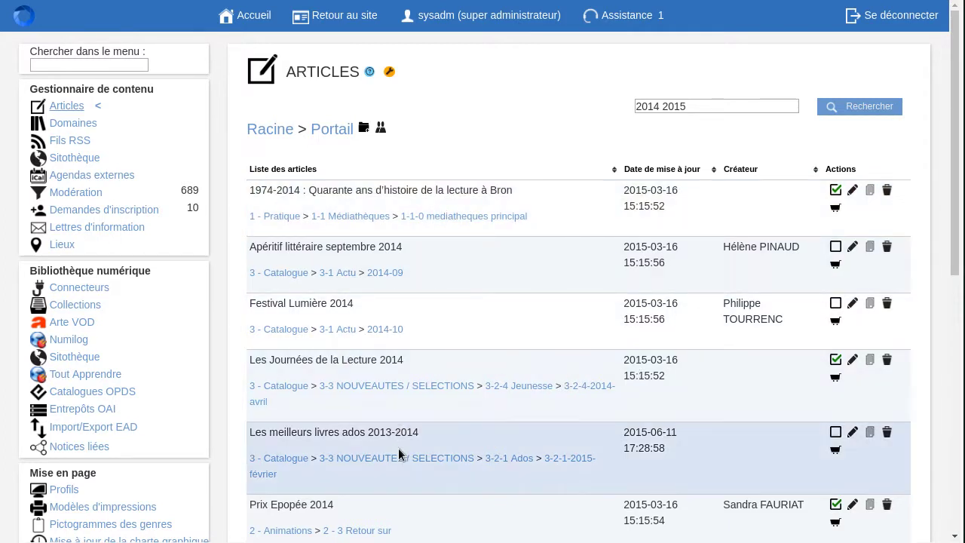
scroll(447, 285, "down", 1)
scroll(446, 285, "down", 3)
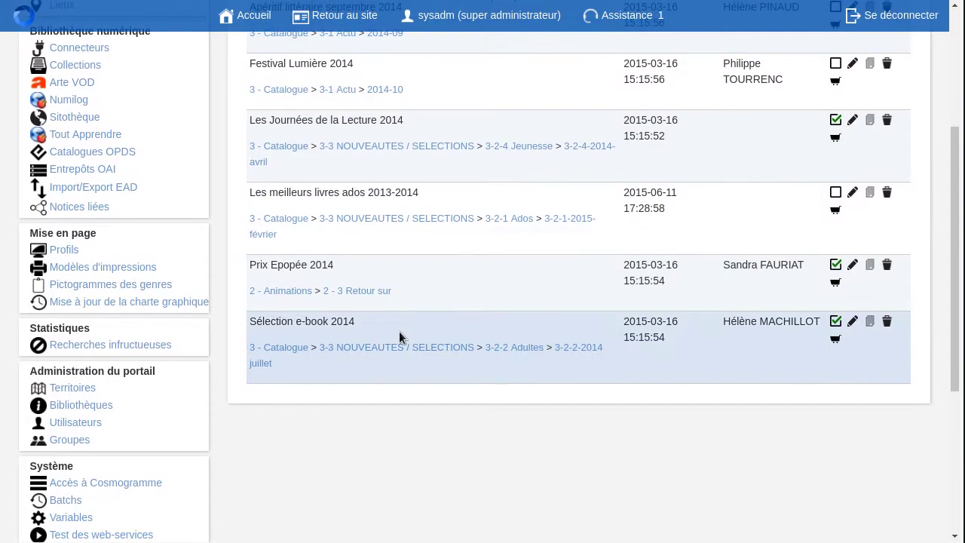
scroll(398, 337, "up", 3)
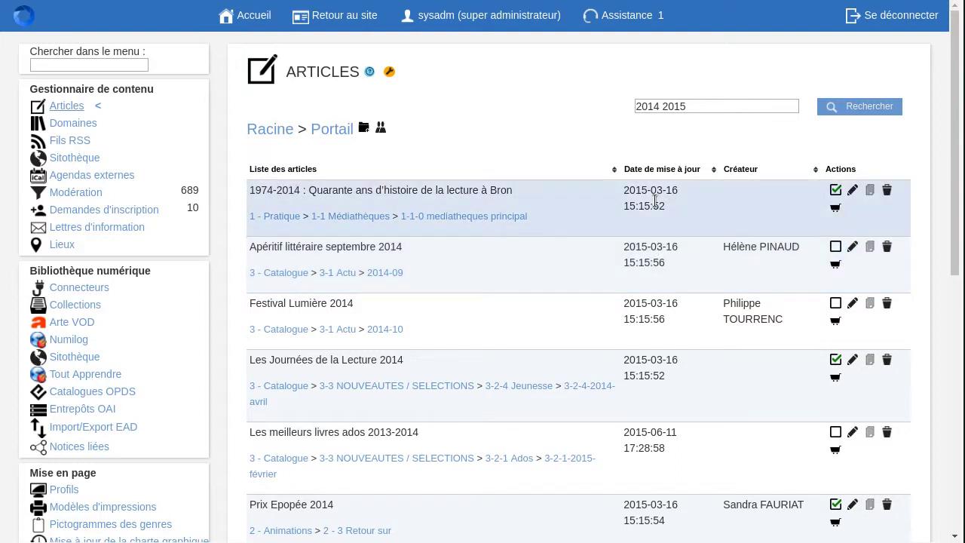
- Search the articles for "2014 2015" plus an author's surname, and again for the surname alone, reviewing the results
left_click(712, 107)
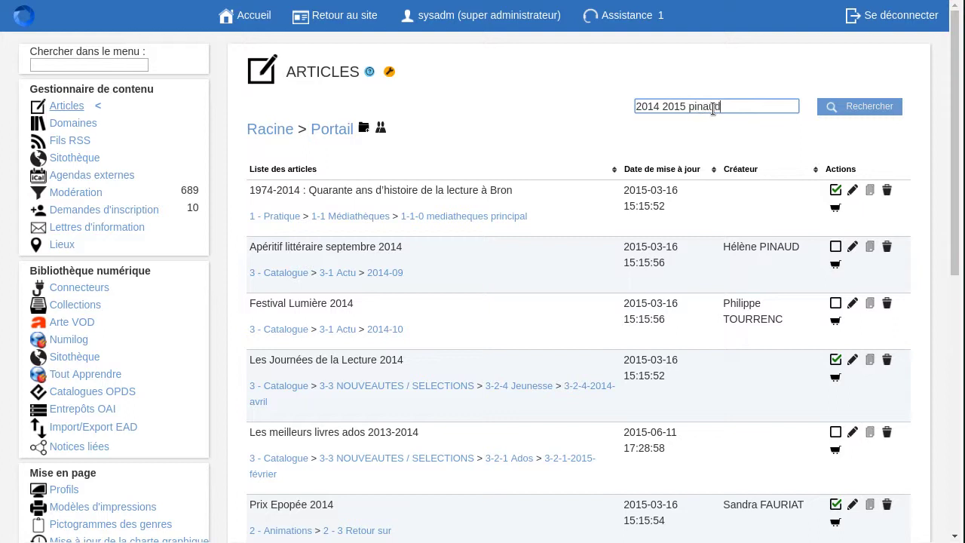
left_click(858, 111)
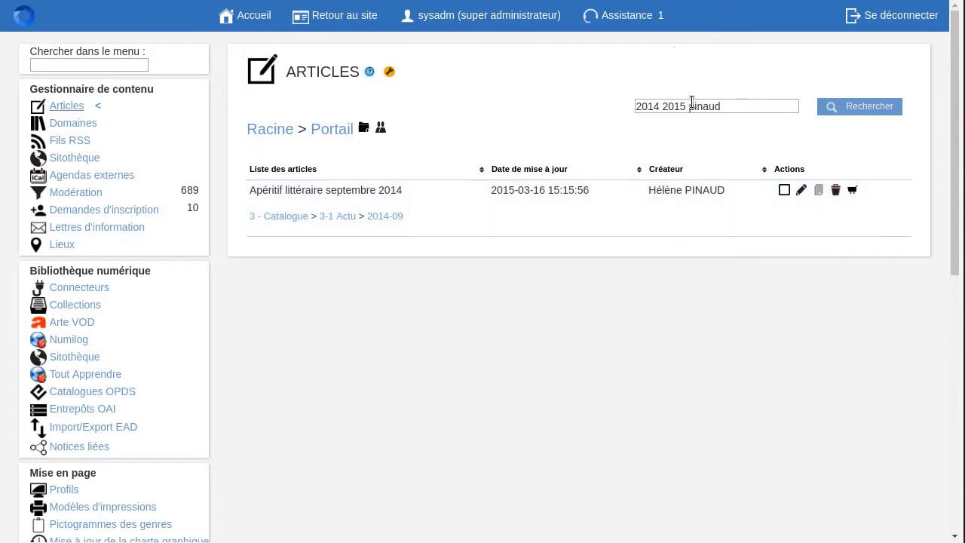
left_click_drag(690, 107, 626, 103)
key("BackSpace")
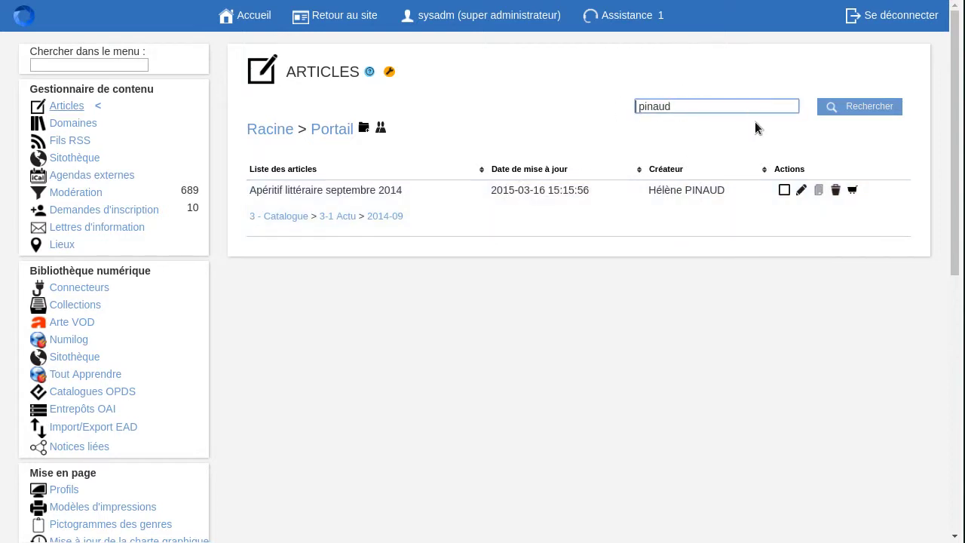
left_click(841, 106)
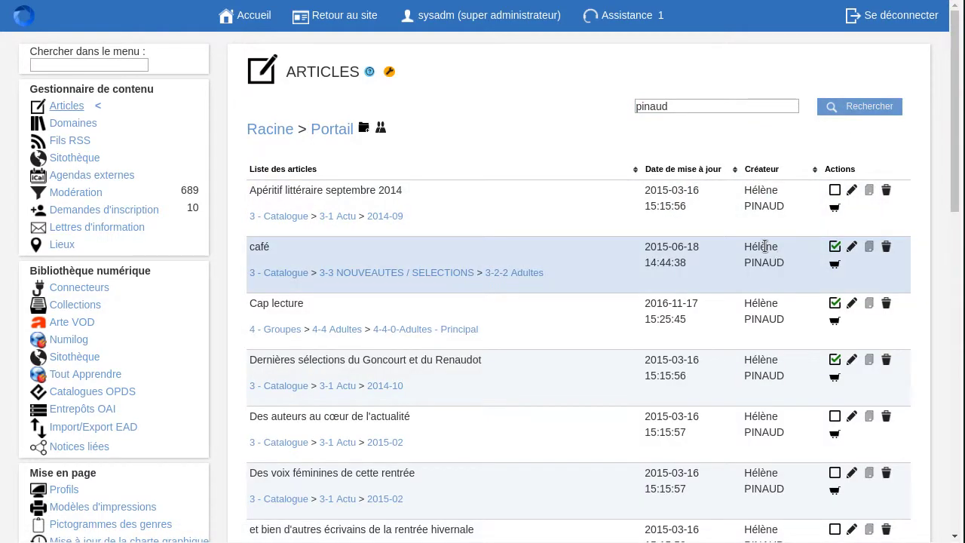
scroll(769, 249, "down", 10)
scroll(765, 246, "down", 3)
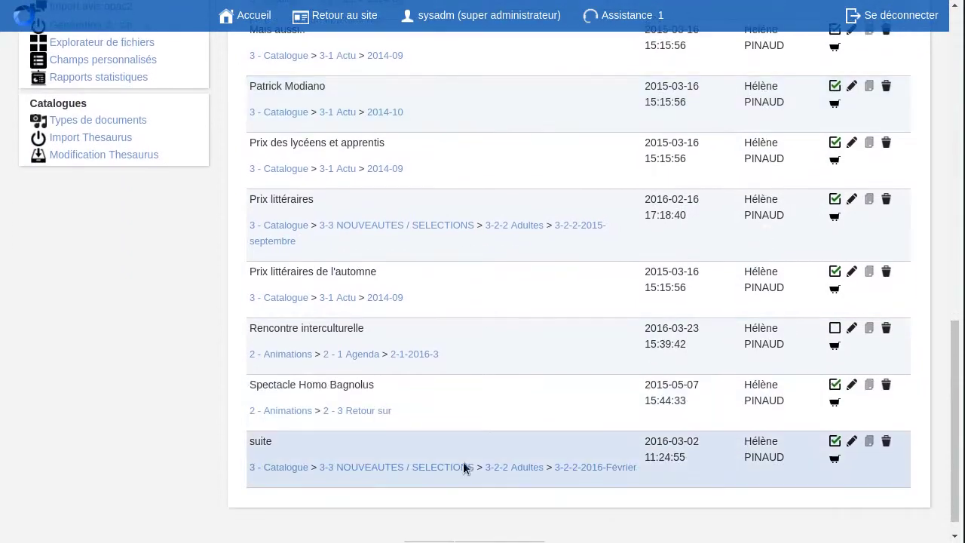
scroll(703, 461, "down", 1)
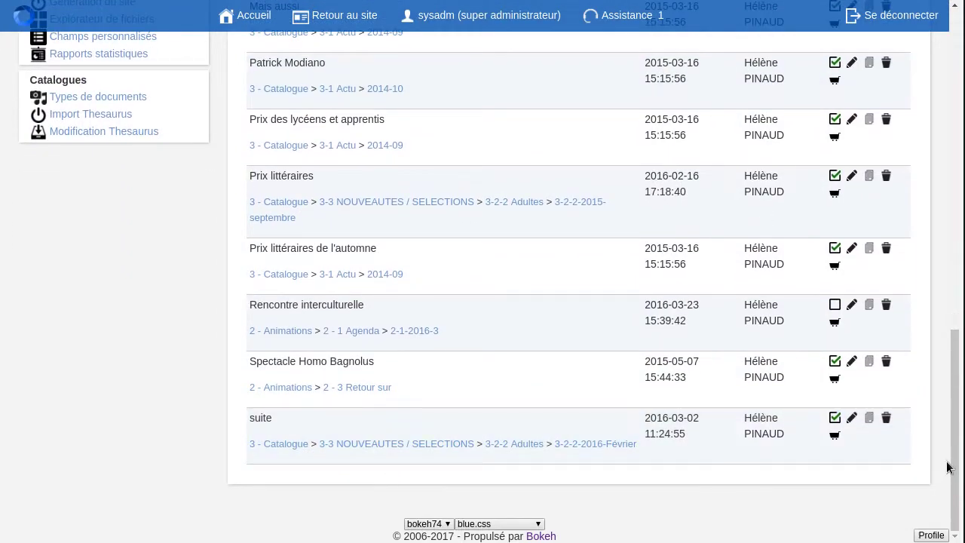
left_click_drag(955, 467, 962, 136)
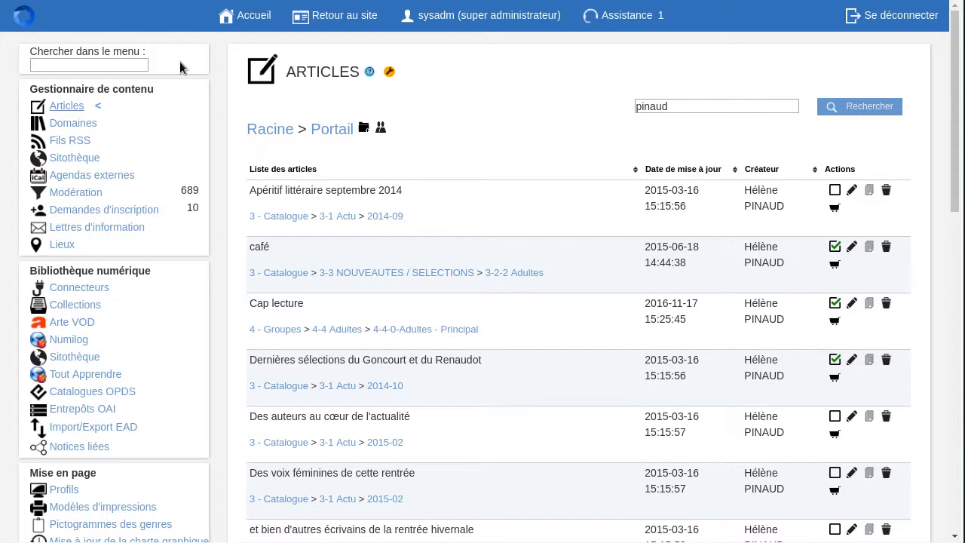
- Filter the article configuration variables by "work" and set the WORKFLOW variable to 1
left_click(390, 72)
left_click(830, 61)
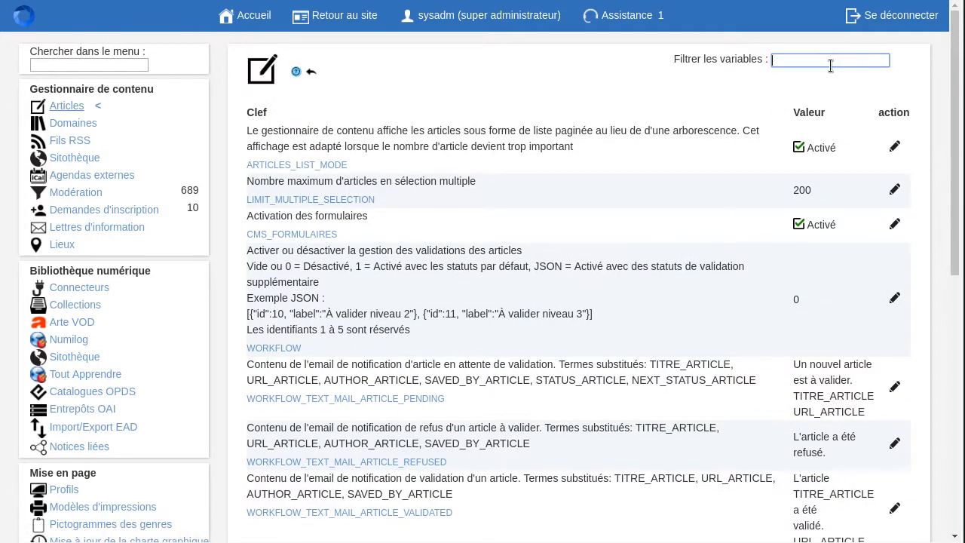
type("work")
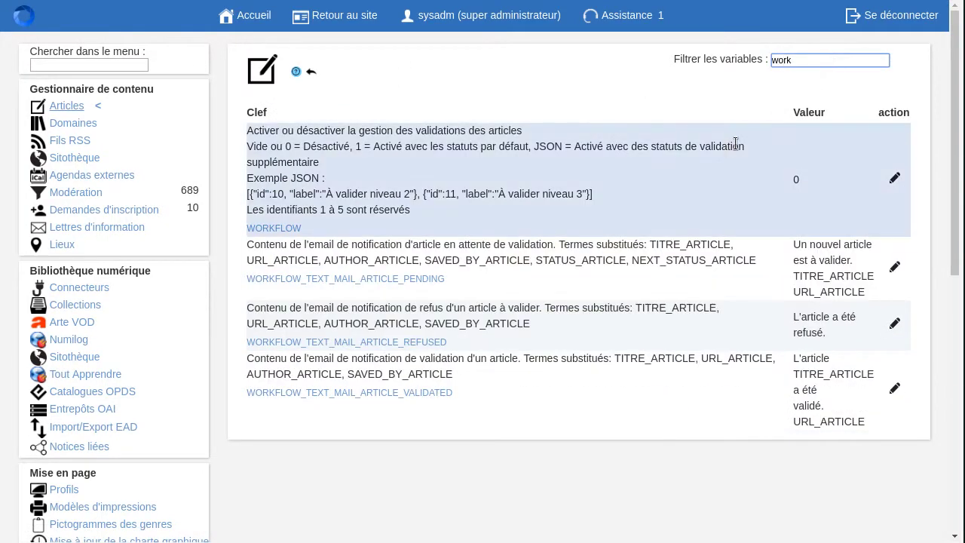
left_click(894, 179)
left_click_drag(410, 235, 354, 232)
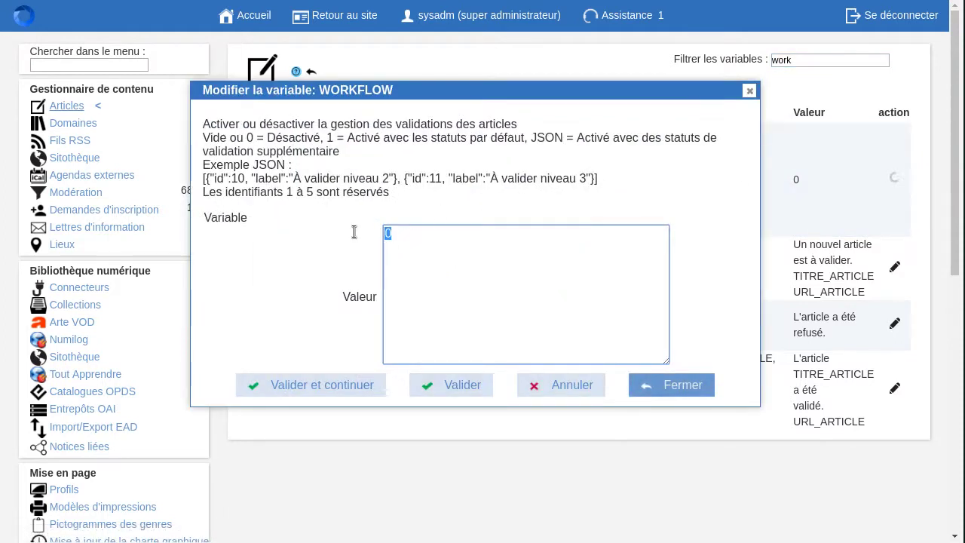
type("1")
left_click(461, 383)
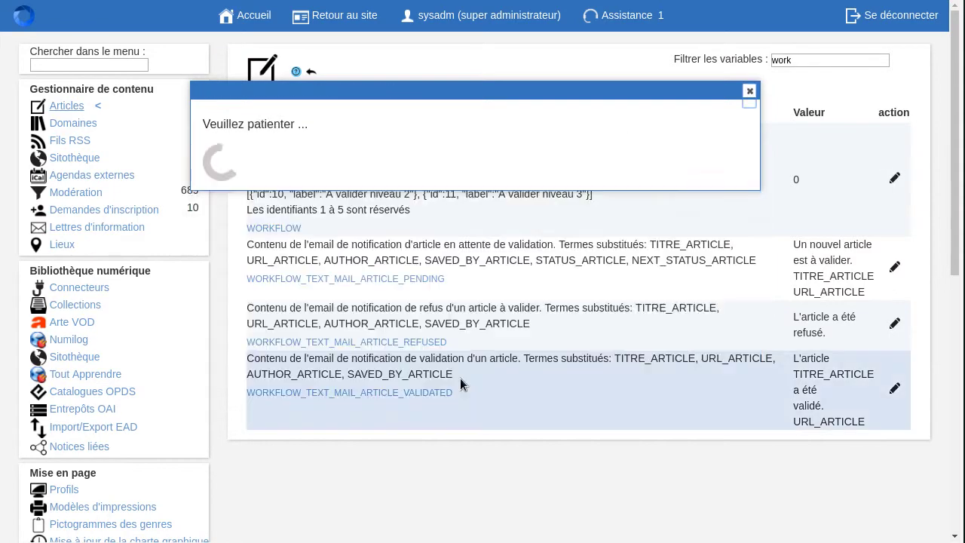
- Return to the Portail article categories and examine the options of the article status filter
left_click(310, 73)
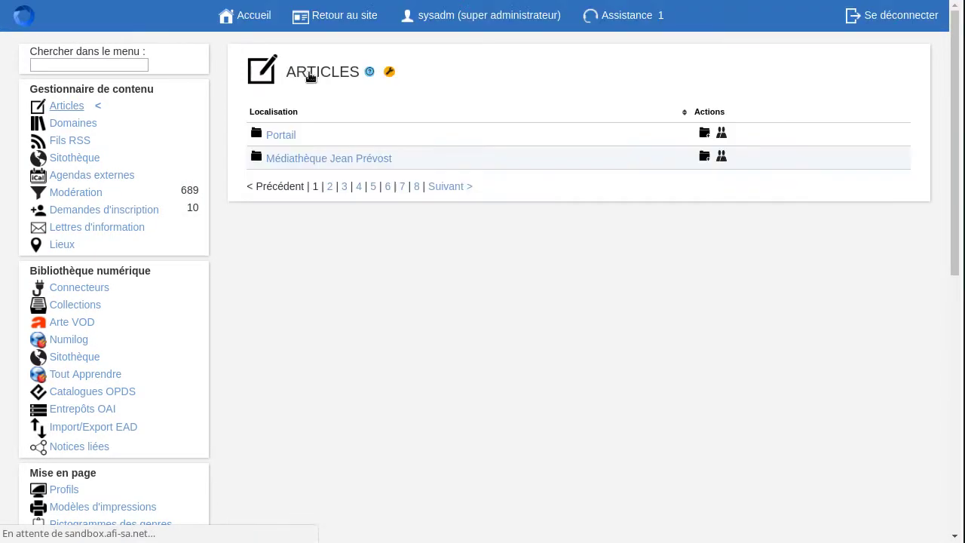
left_click(284, 134)
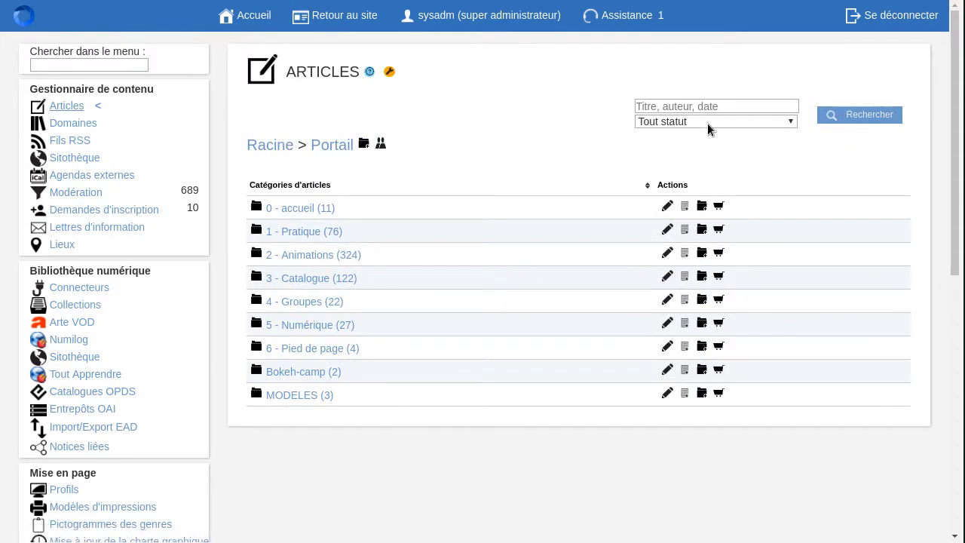
left_click(702, 122)
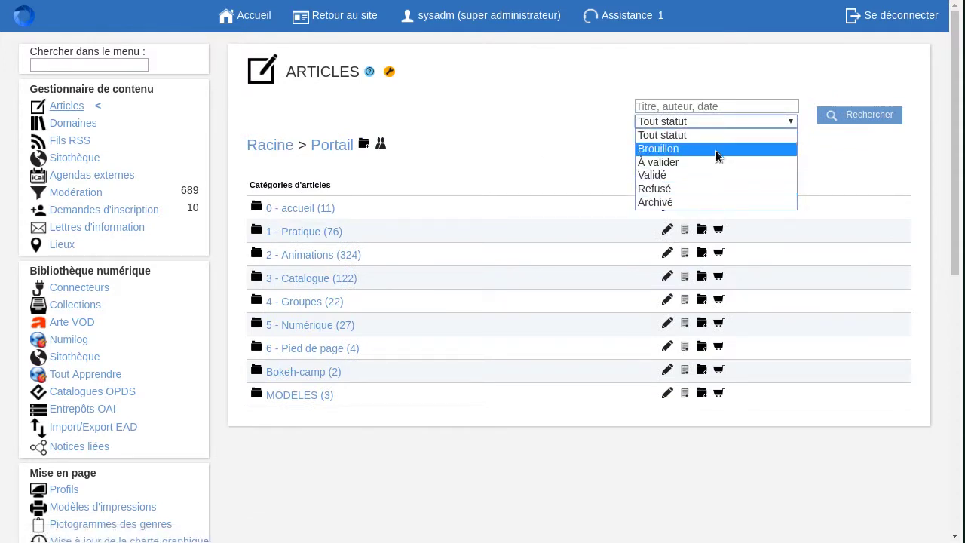
left_click(742, 122)
- Search the Portail articles by the author's surname with the status filter at Tout statut
left_click(713, 106)
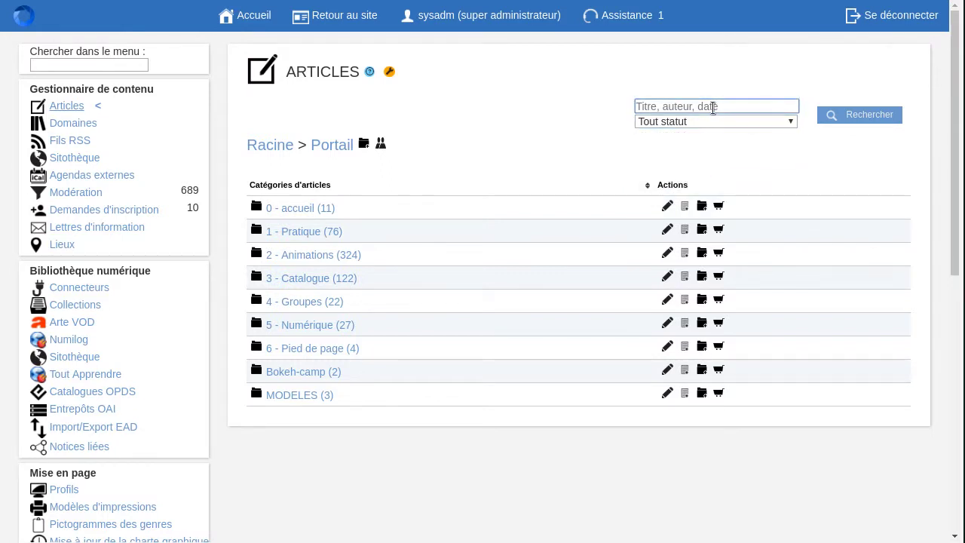
type("pi")
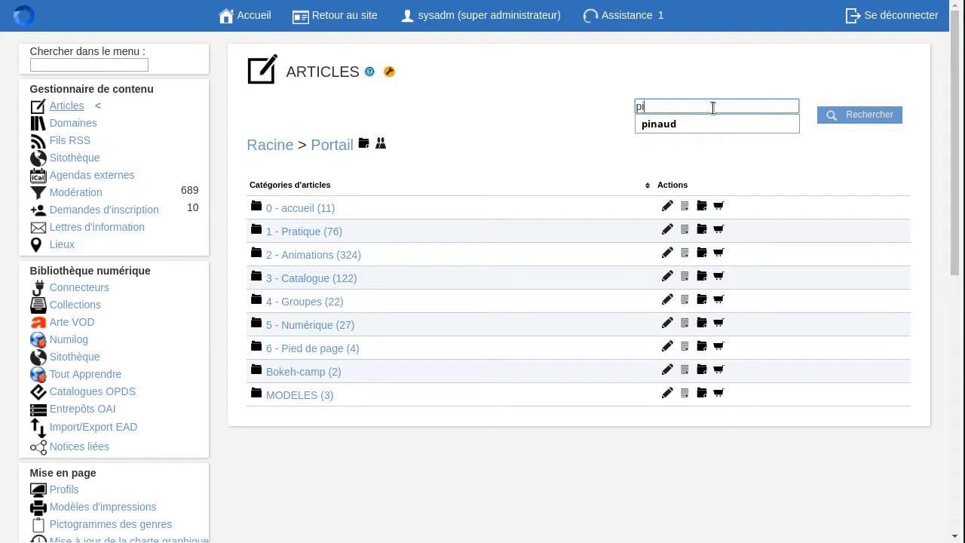
left_click(755, 121)
left_click(844, 115)
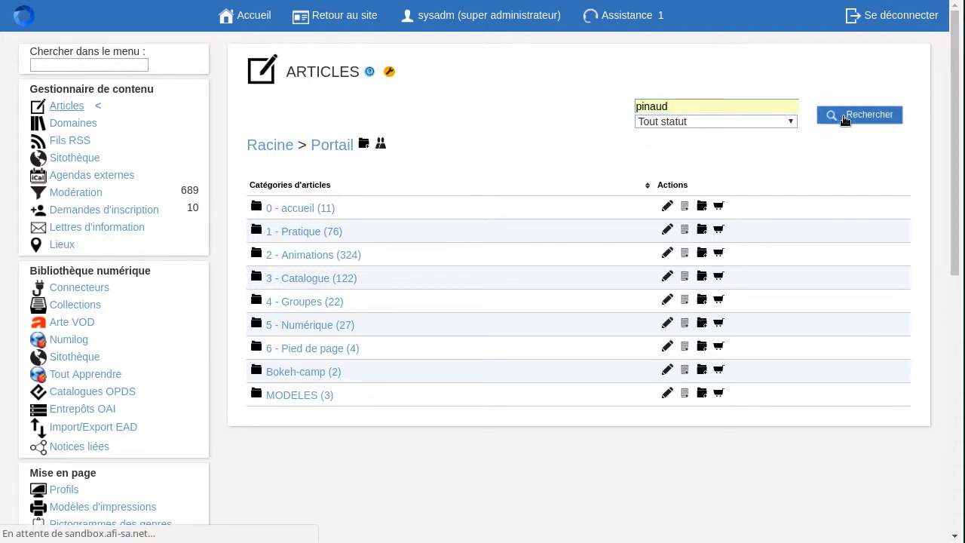
- Restrict the author search to articles with the Brouillon status
left_click(749, 122)
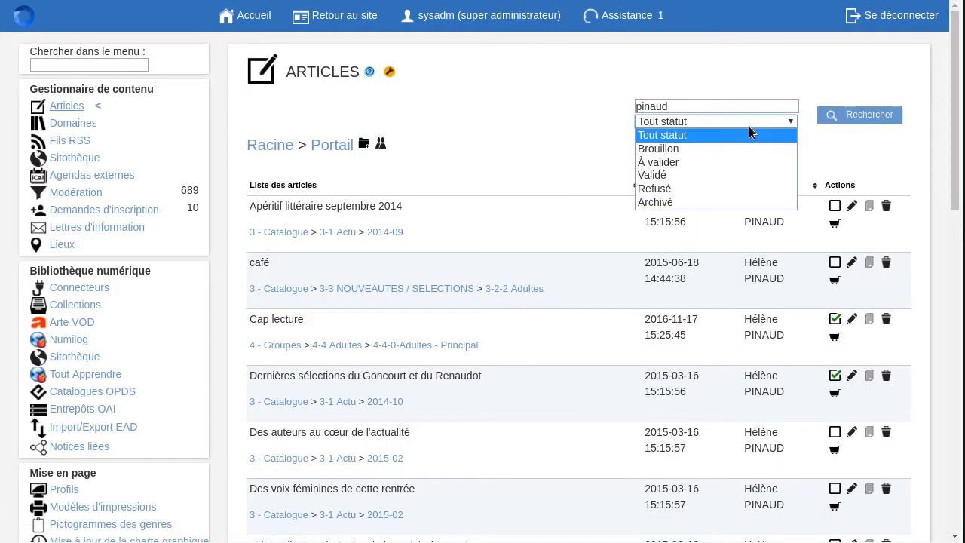
left_click(709, 148)
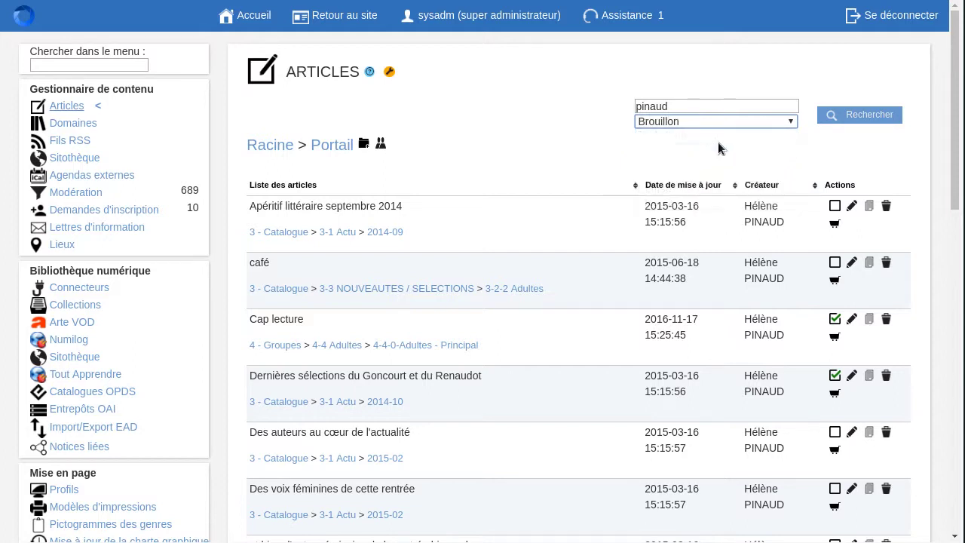
left_click(861, 121)
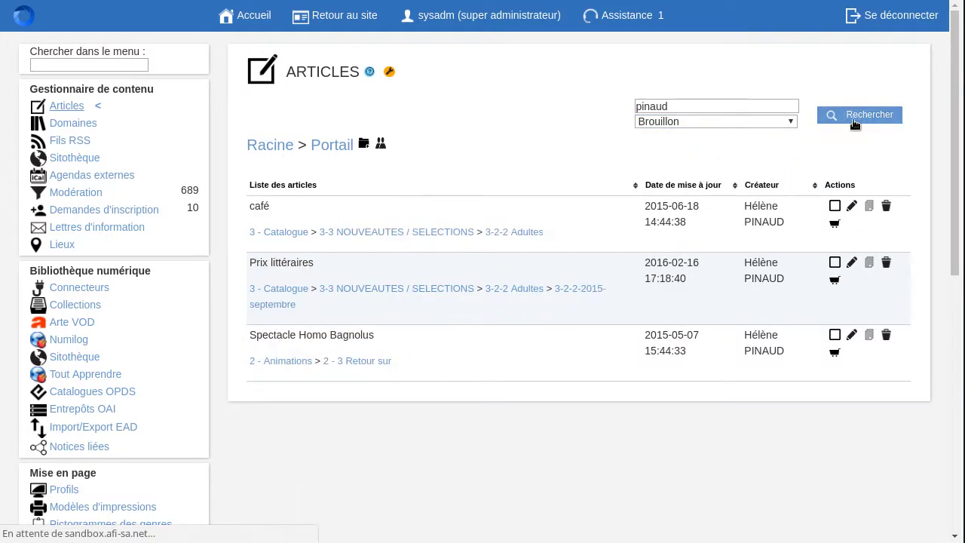